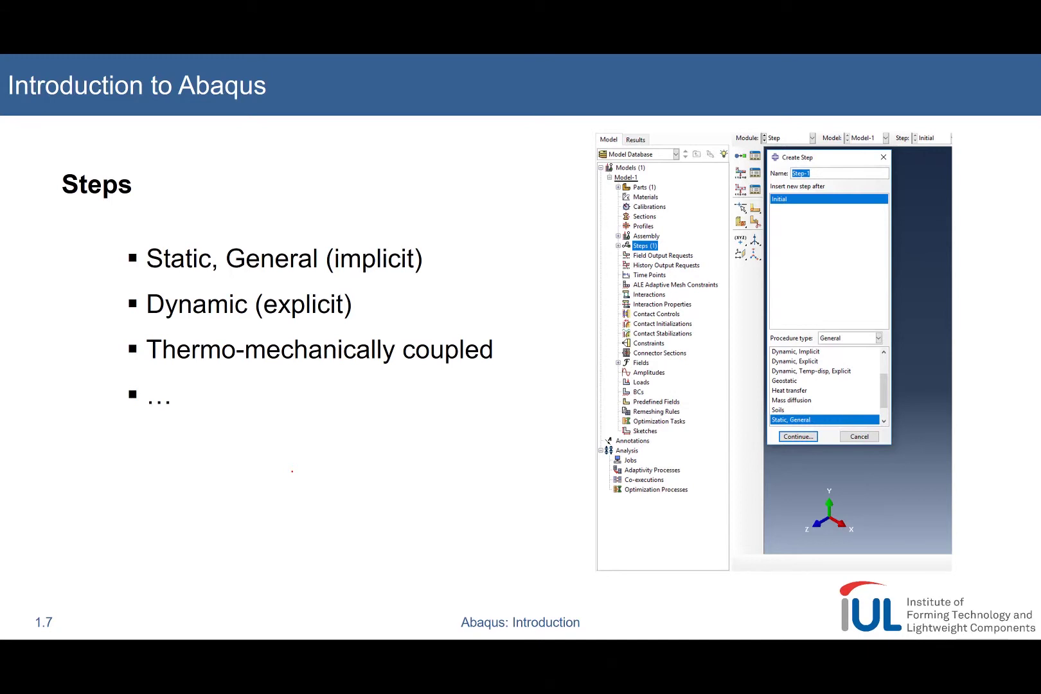
# Step: Begin a new step after Initial and pick Static, General from the procedure list
pyautogui.doubleClick(63, 205)
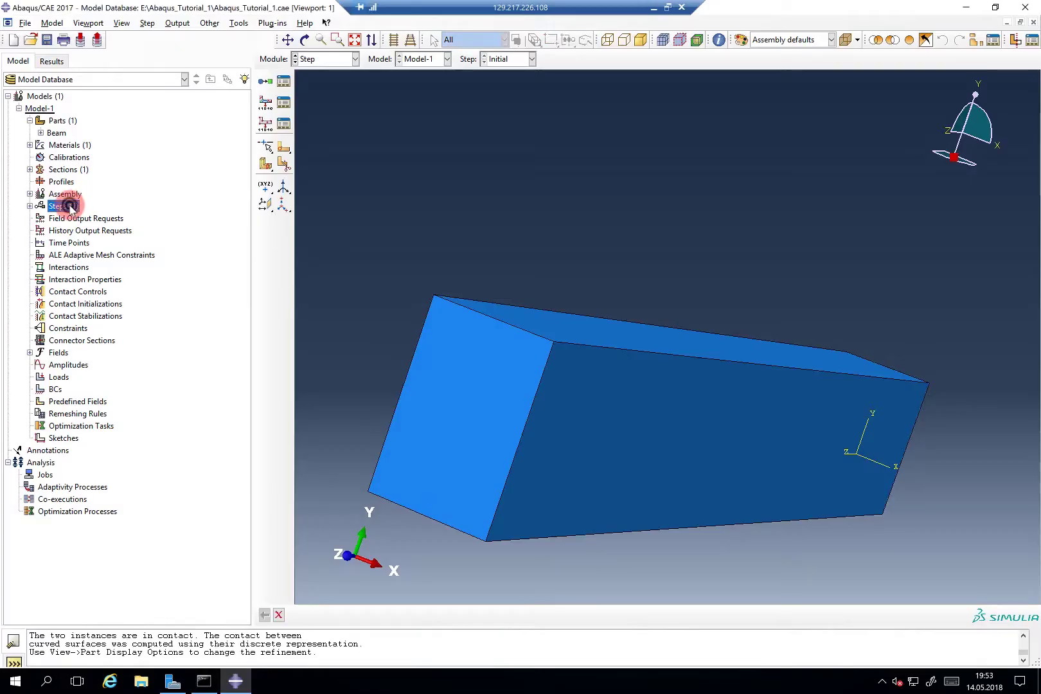
pyautogui.click(82, 508)
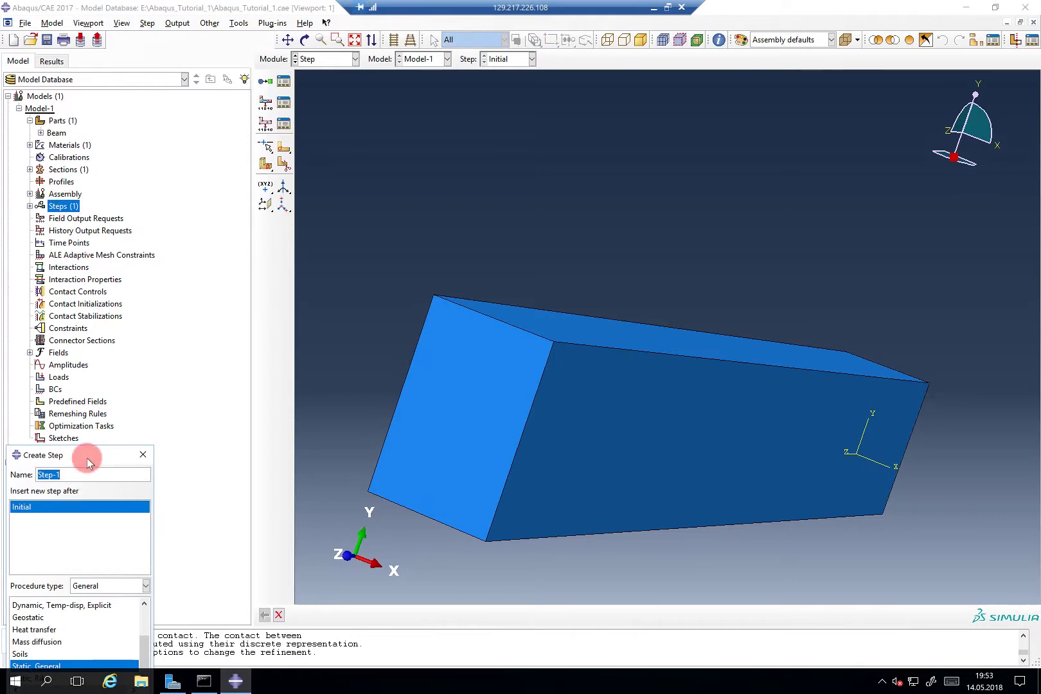
pyautogui.moveTo(82, 455); pyautogui.dragTo(338, 144)
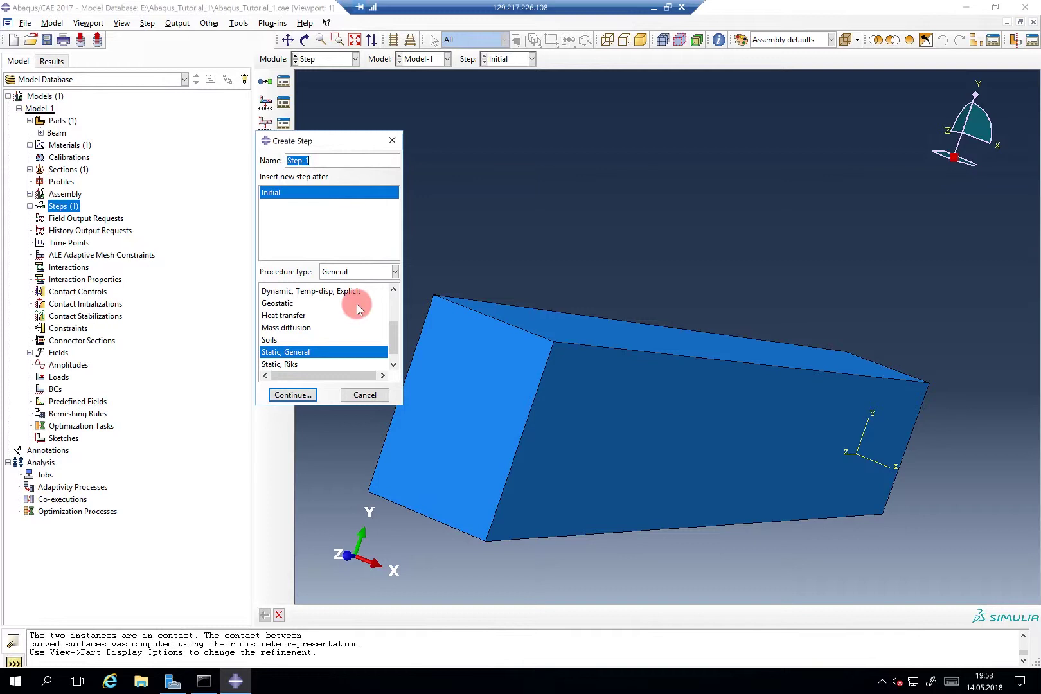
pyautogui.moveTo(389, 329); pyautogui.dragTo(391, 300)
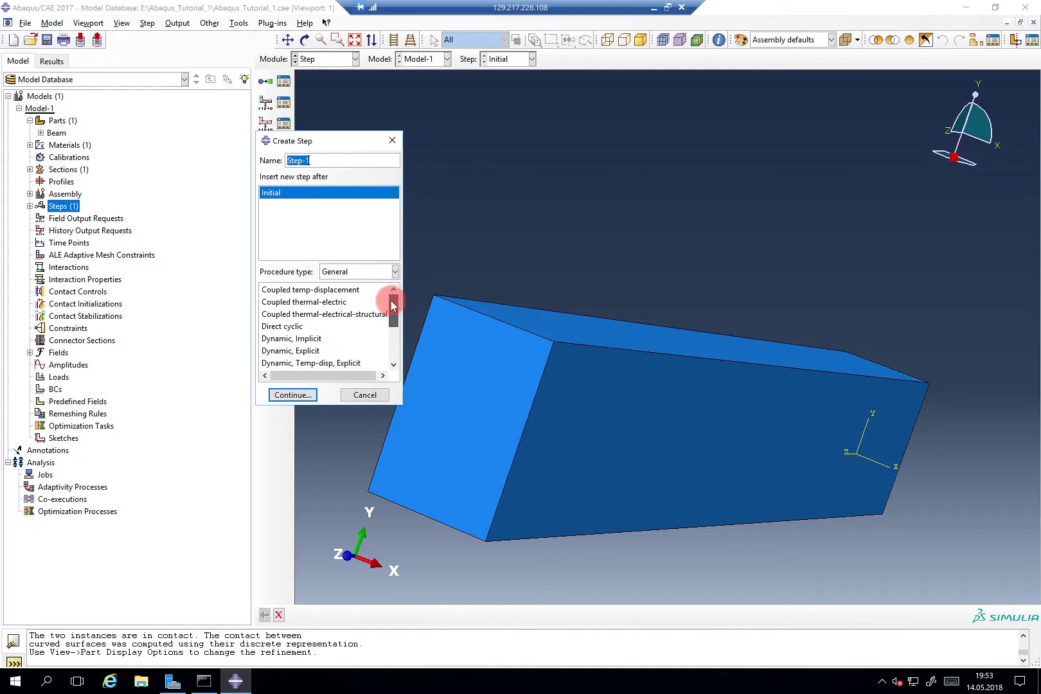
pyautogui.moveTo(399, 316); pyautogui.dragTo(306, 320)
pyautogui.click(306, 320)
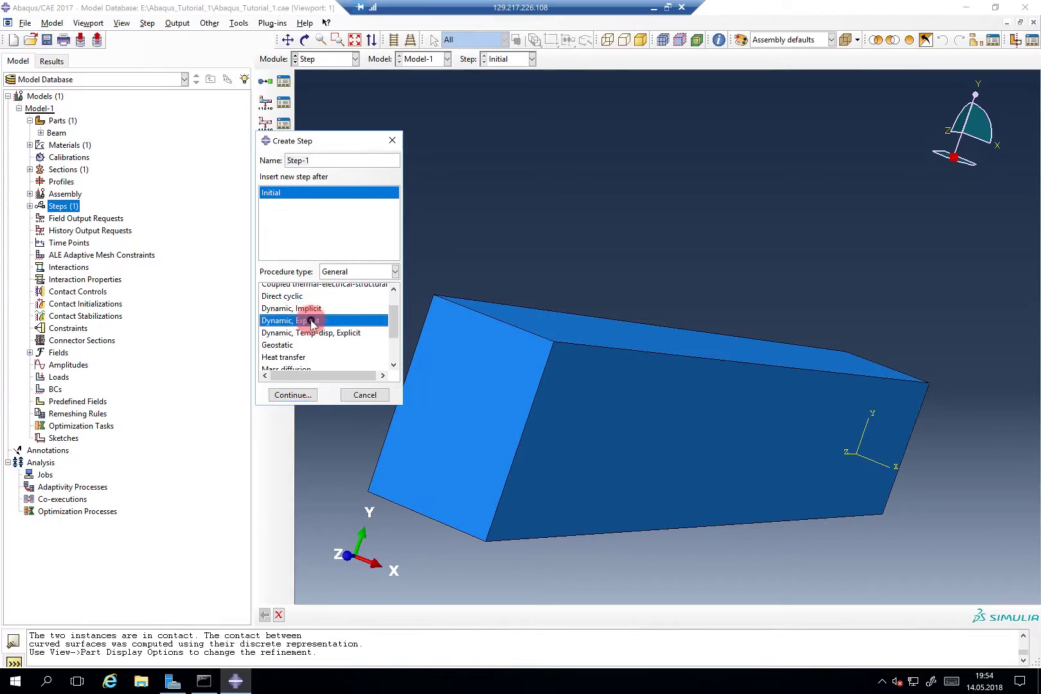
pyautogui.click(347, 332)
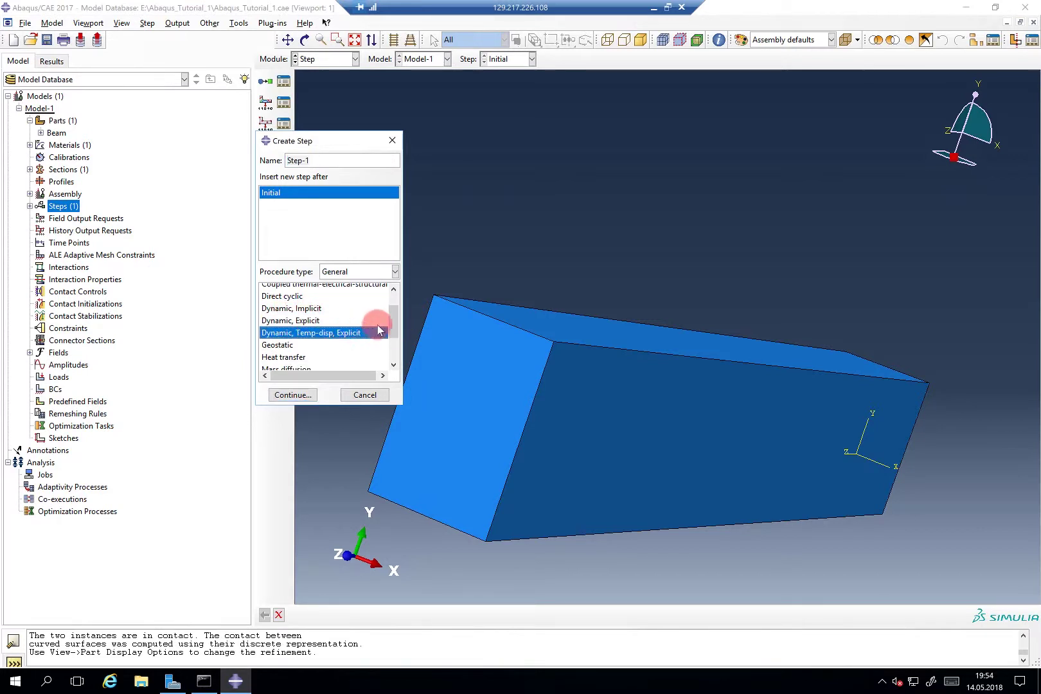
pyautogui.moveTo(391, 331); pyautogui.dragTo(299, 349)
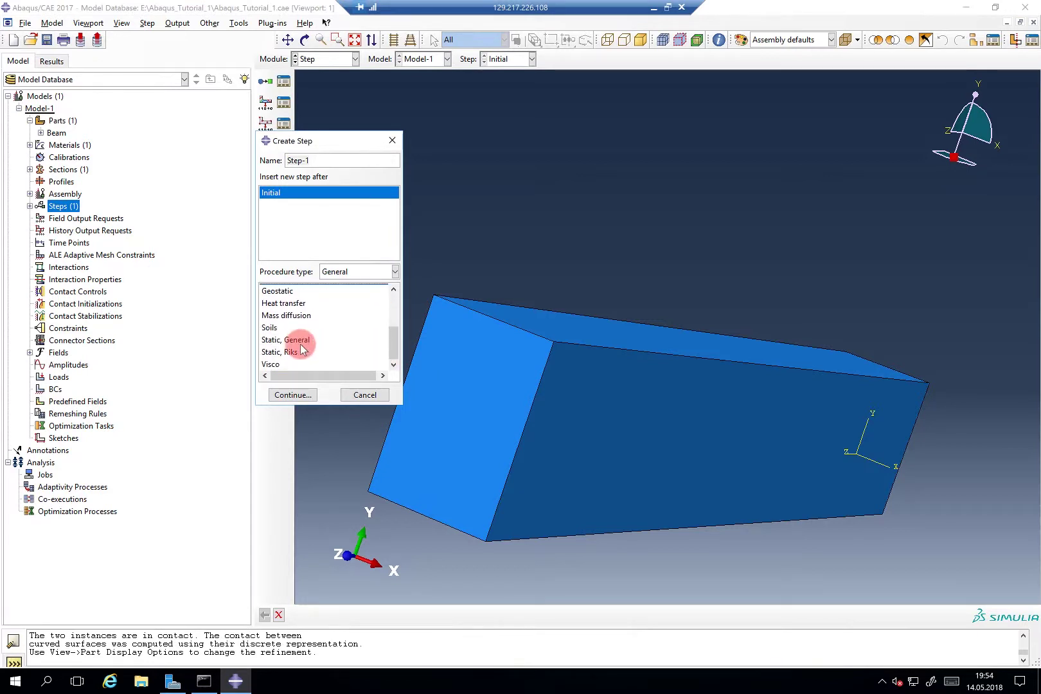
pyautogui.click(304, 344)
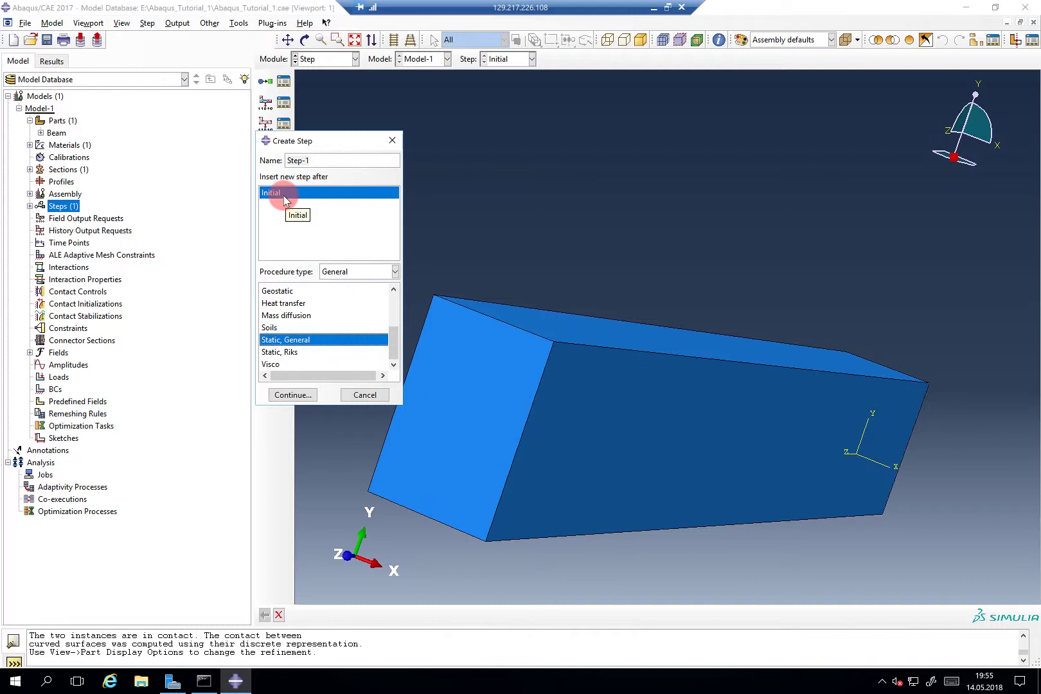
# Step: Continue to the Edit Step settings for the Static, General Step-1
pyautogui.click(296, 394)
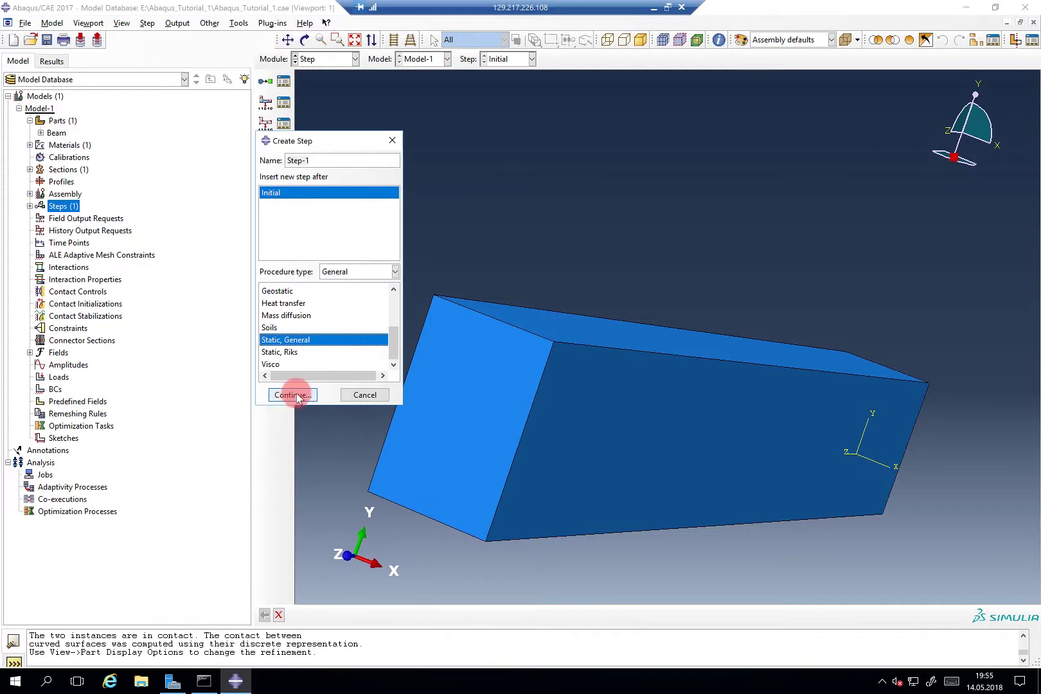
# Step: Turn Nlgeom on in Step-1's Basic settings, keeping time period 1
pyautogui.click(312, 265)
pyautogui.moveTo(312, 265); pyautogui.dragTo(525, 95)
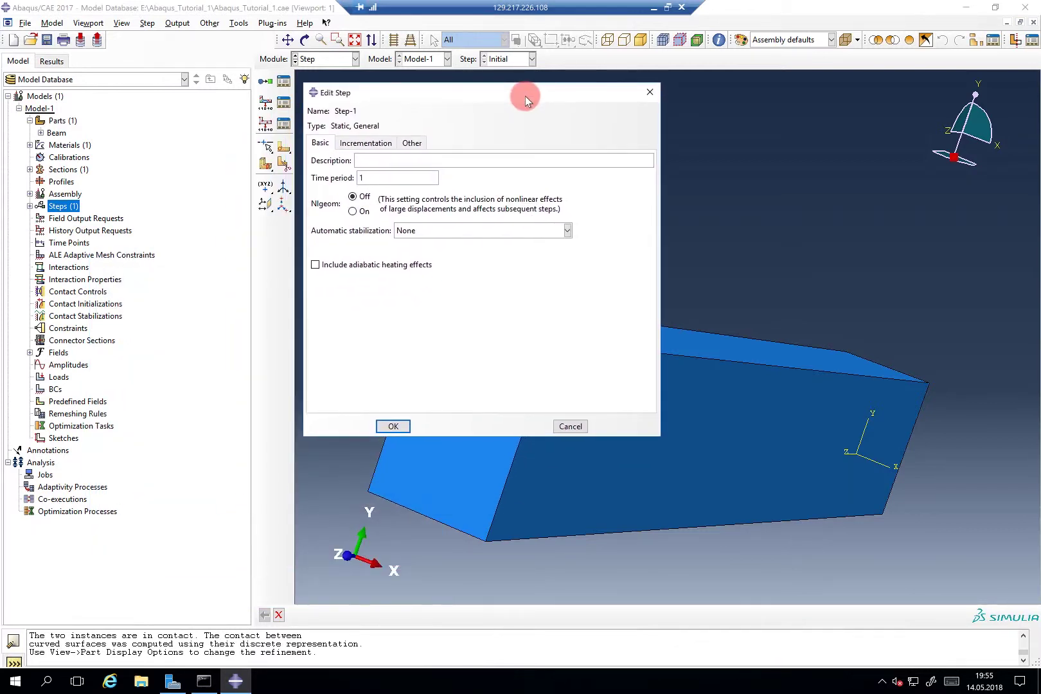
pyautogui.click(364, 214)
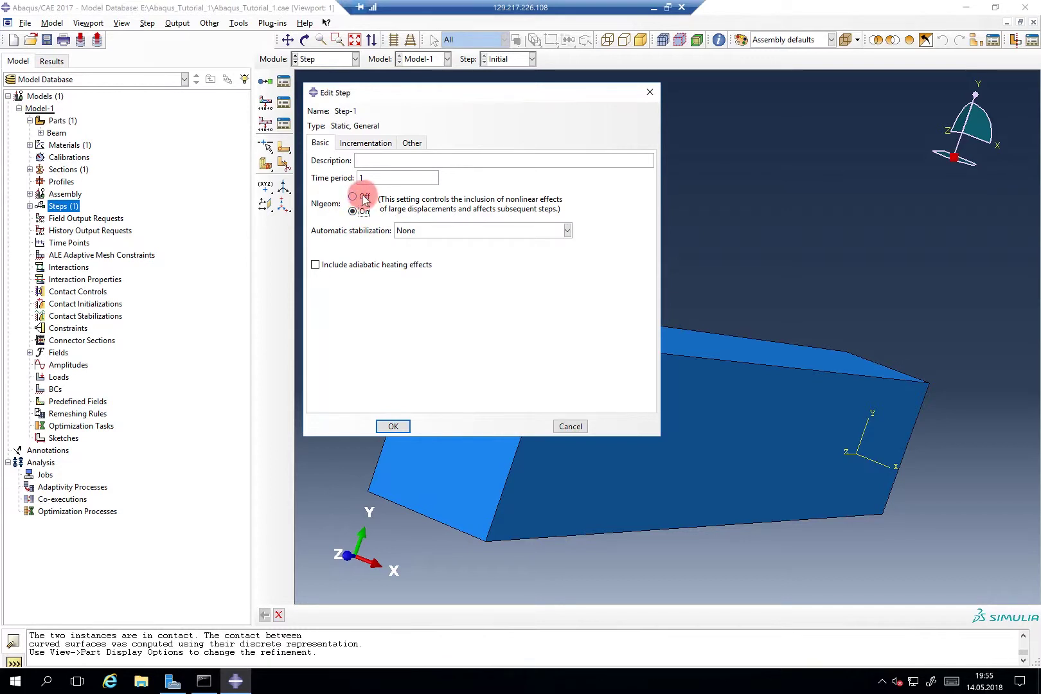
pyautogui.click(355, 196)
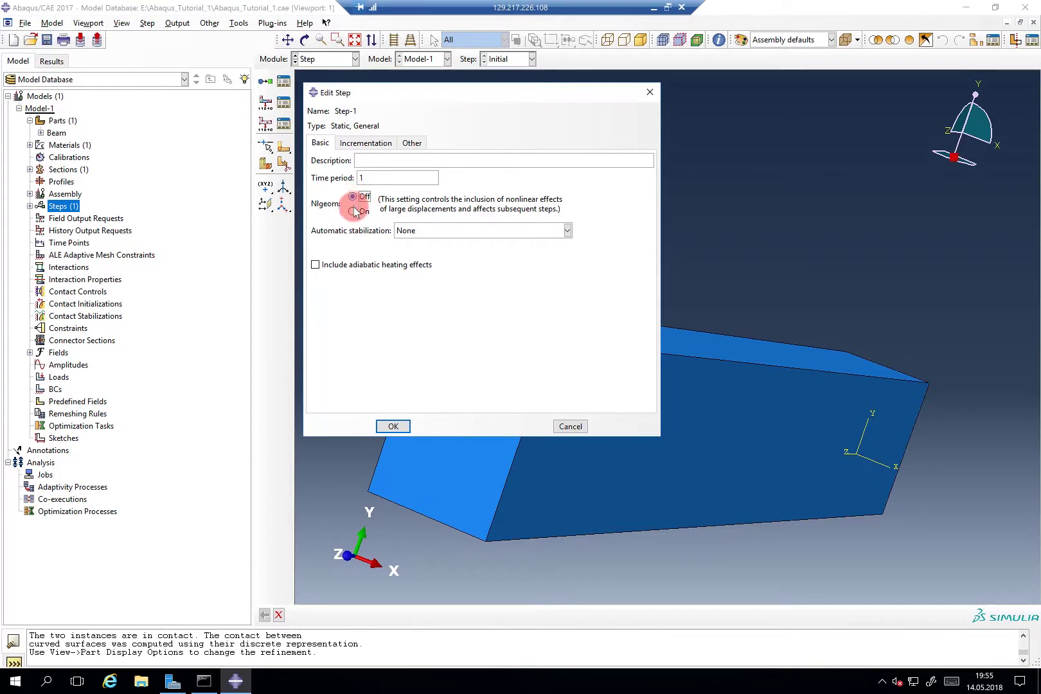
pyautogui.click(356, 212)
# Step: Show Step-1 incrementation: automatic, 100 max increments, initial 1, minimum 1E-005, maximum 1
pyautogui.click(353, 144)
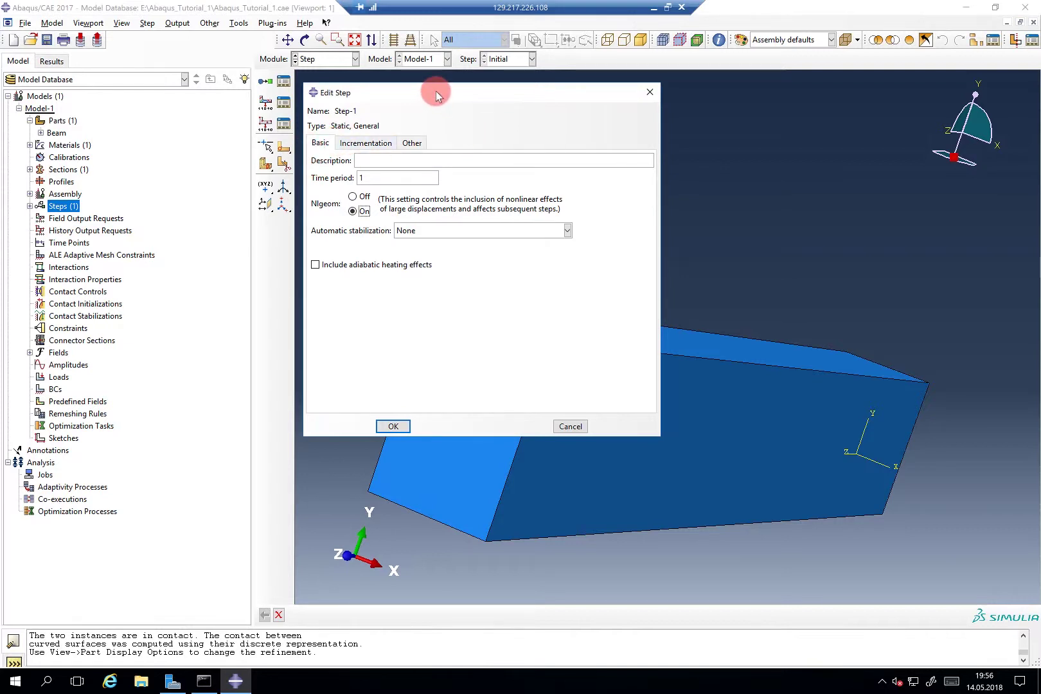
pyautogui.moveTo(436, 92); pyautogui.dragTo(437, 138)
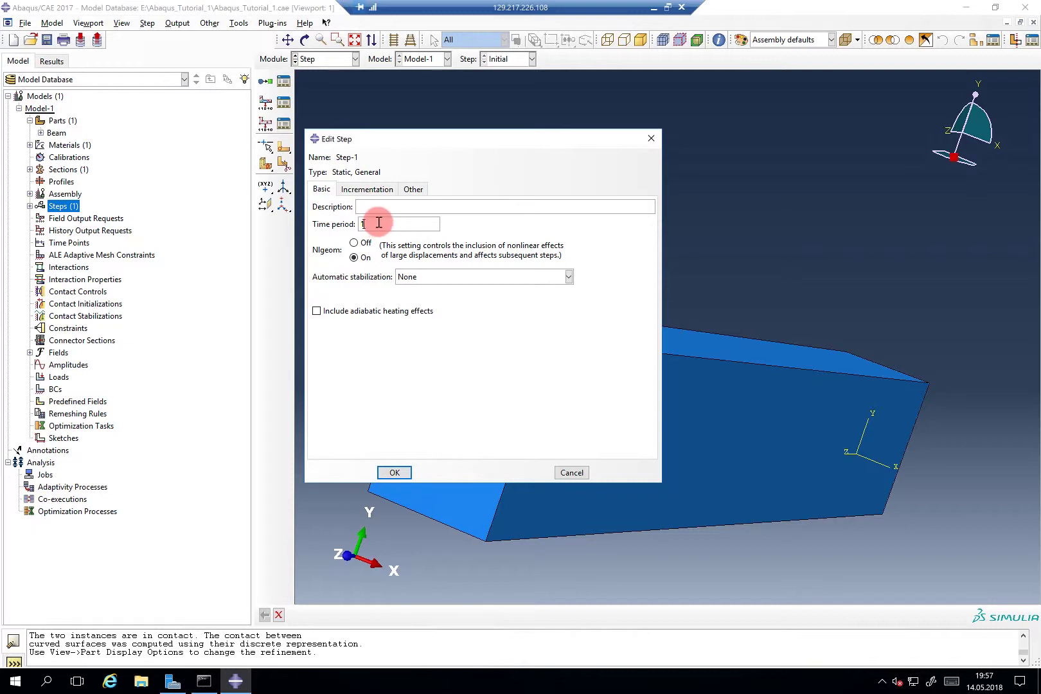
pyautogui.click(369, 188)
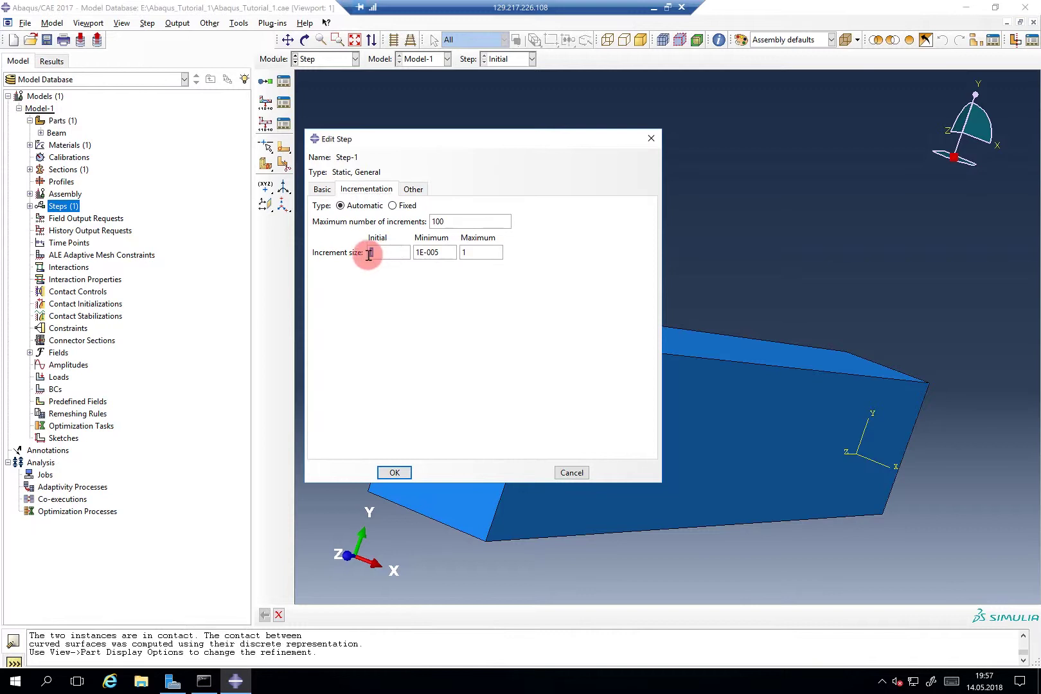
# Step: Set the initial increment size to 0.1 and confirm Nlgeom is On
pyautogui.doubleClick(392, 253)
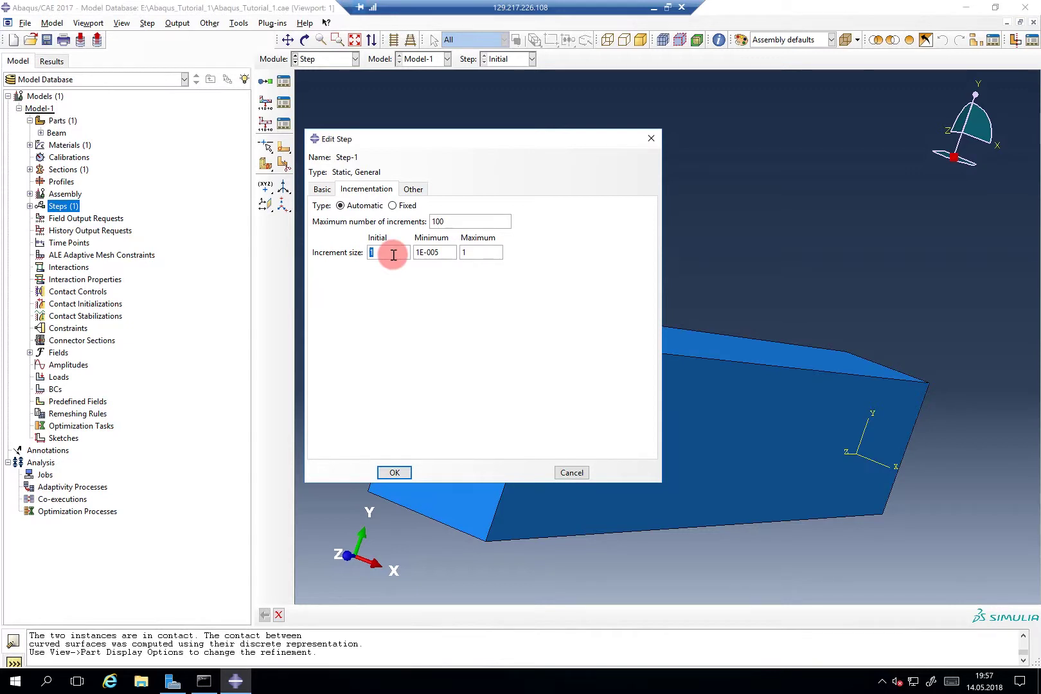
pyautogui.write('0.1')
pyautogui.click(323, 190)
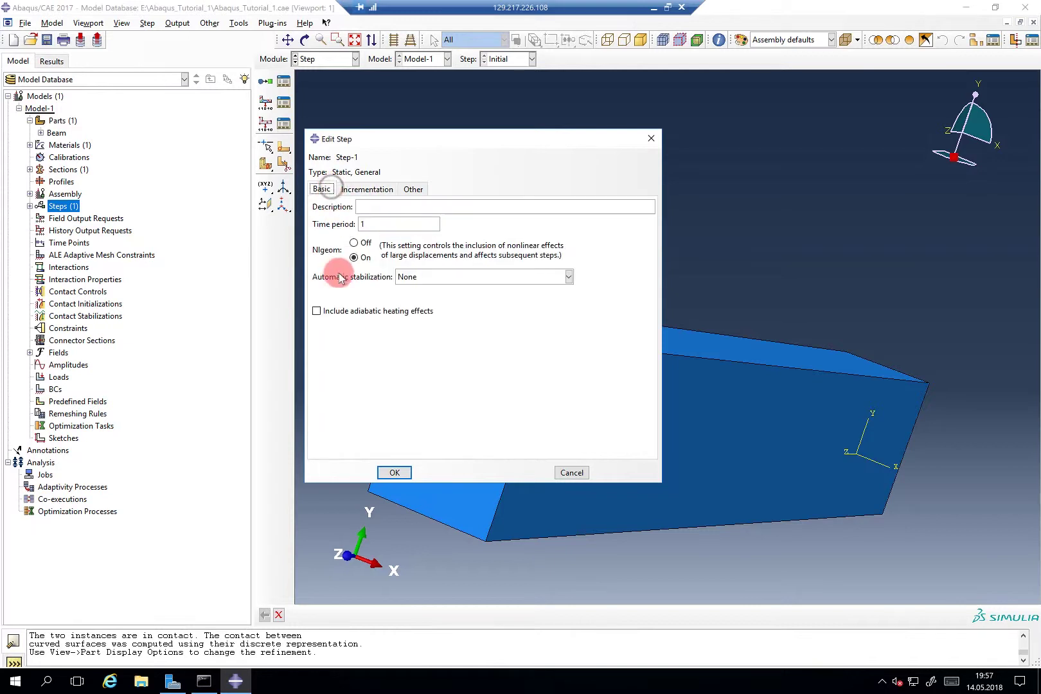
pyautogui.click(381, 191)
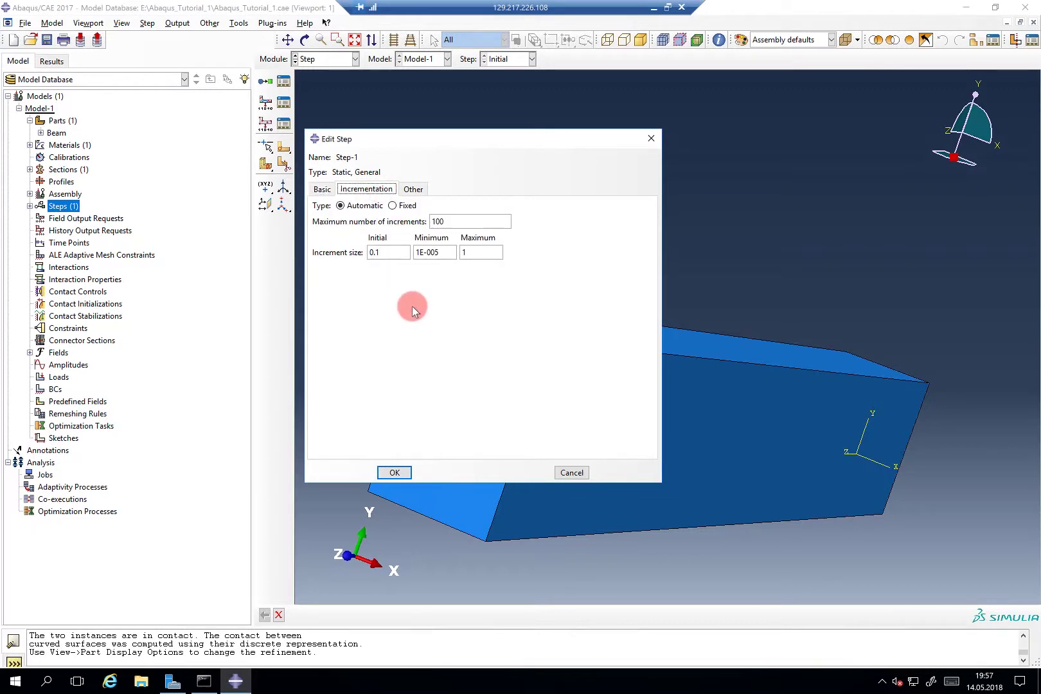
pyautogui.click(473, 220)
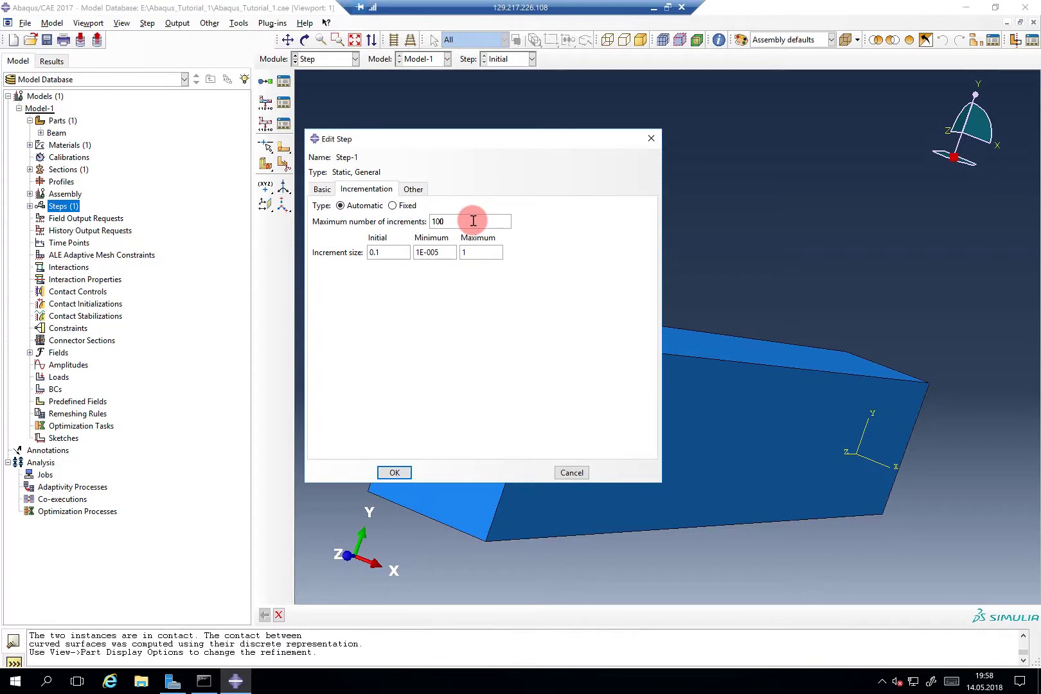
# Step: Change the initial increment size from 0.1 to 0.05
pyautogui.doubleClick(380, 253)
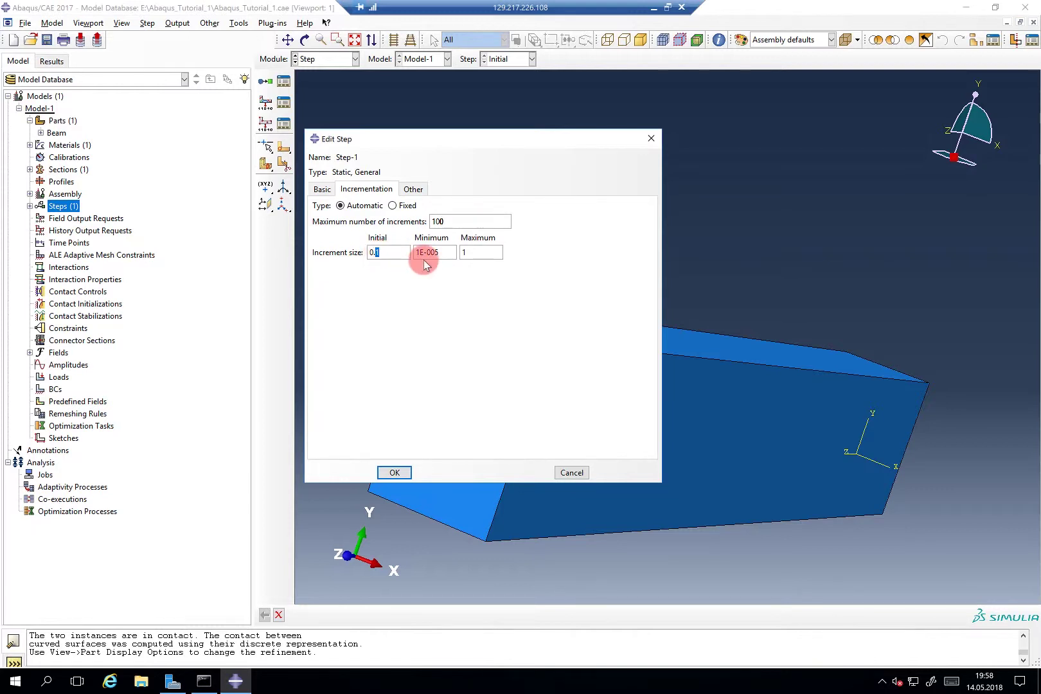
pyautogui.write('05')
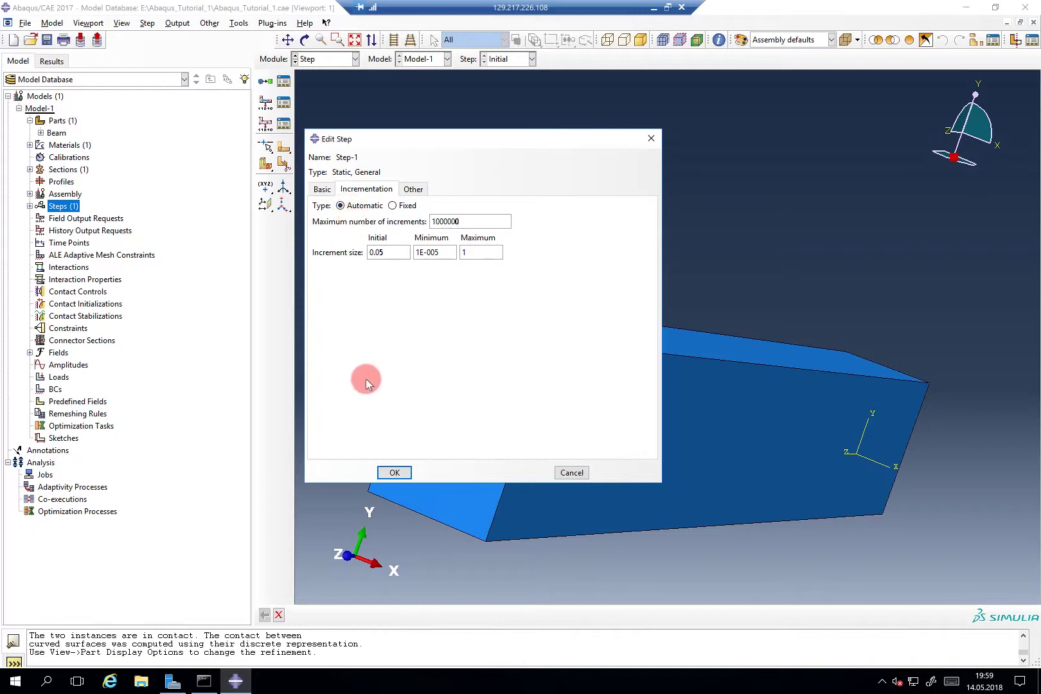
# Step: Review Step-1 solver options: Direct method, Full Newton, linearly ramped load, linear extrapolation
pyautogui.click(411, 188)
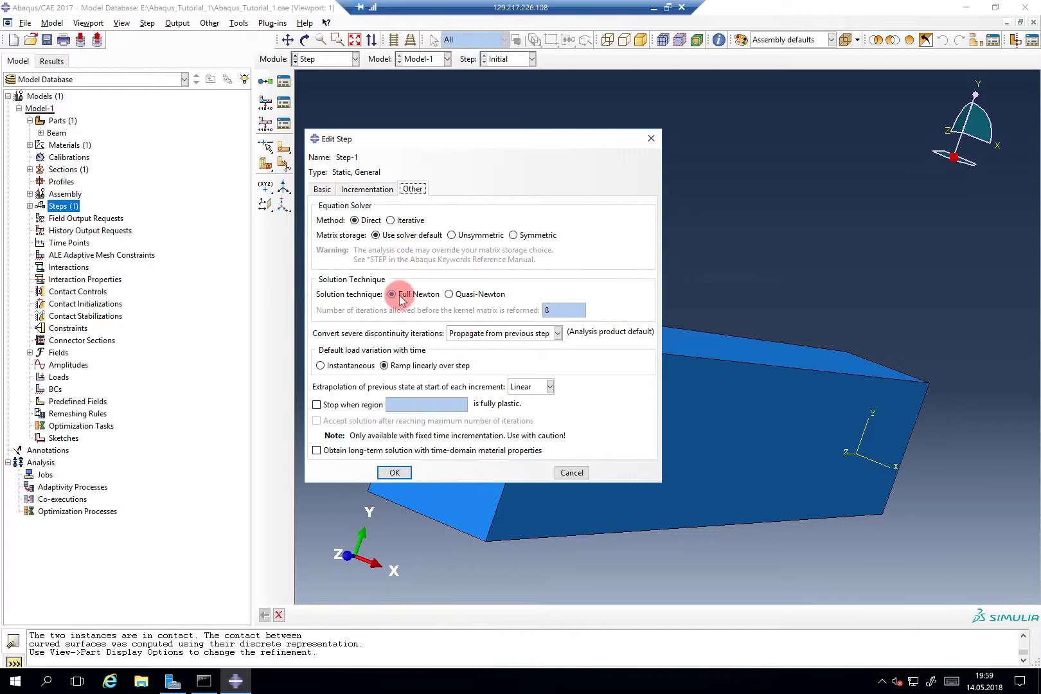
pyautogui.click(395, 473)
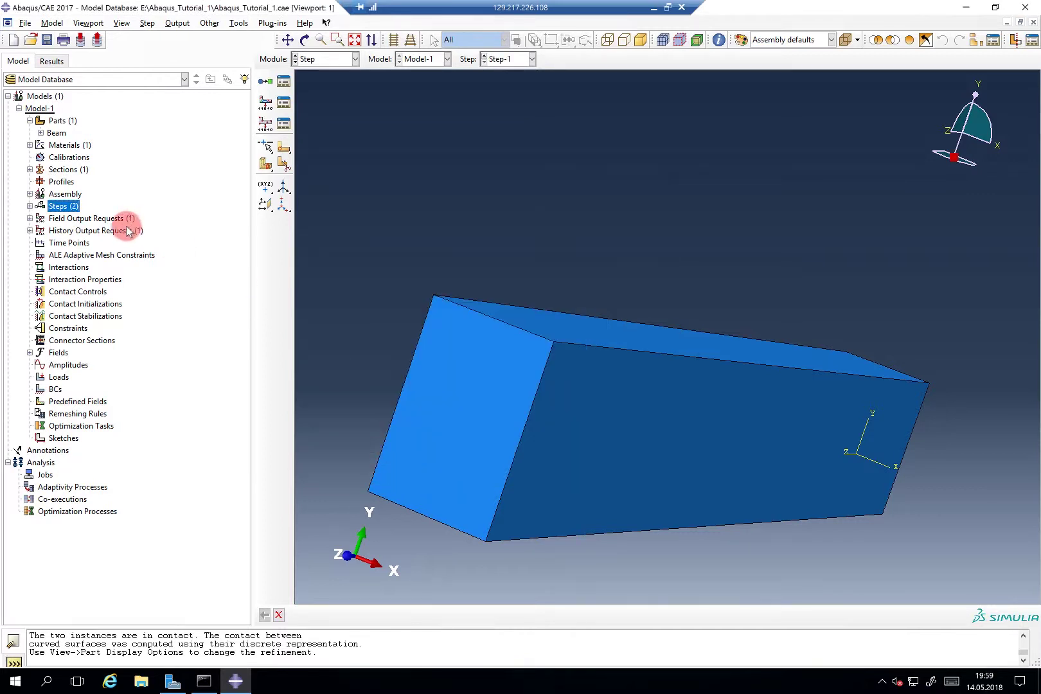
pyautogui.click(30, 206)
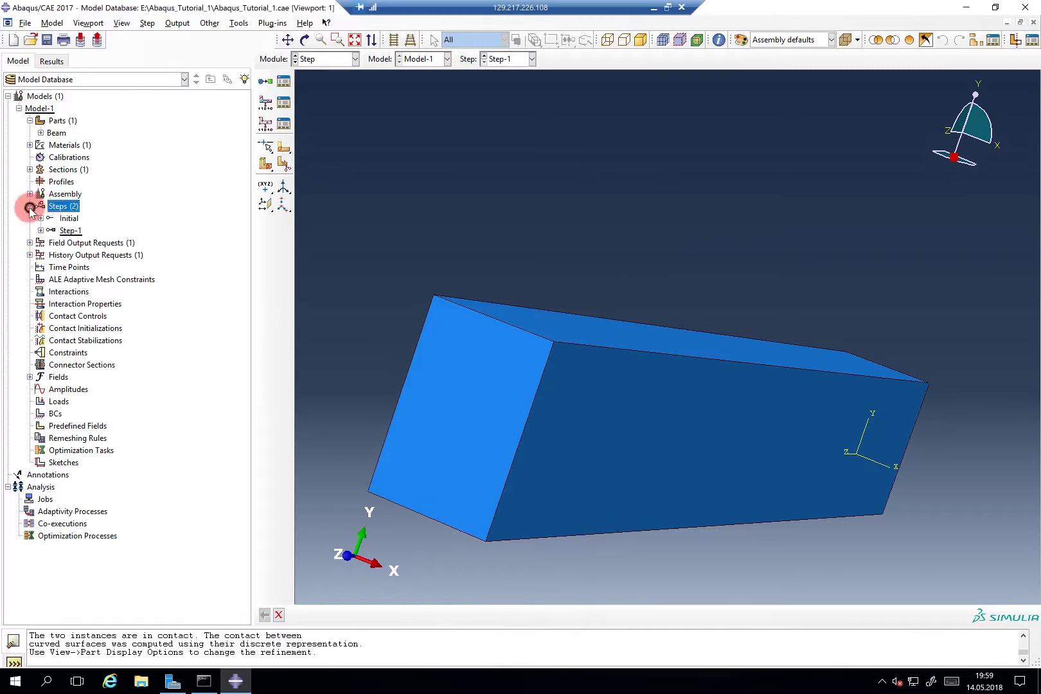
pyautogui.click(40, 230)
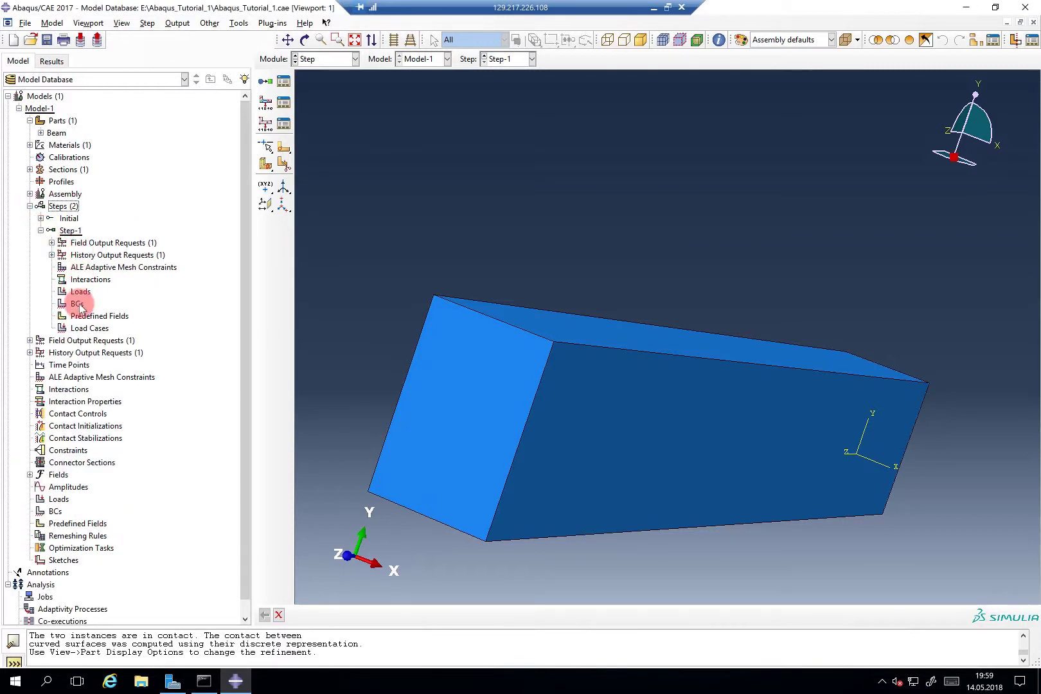
pyautogui.moveTo(249, 307); pyautogui.dragTo(245, 350)
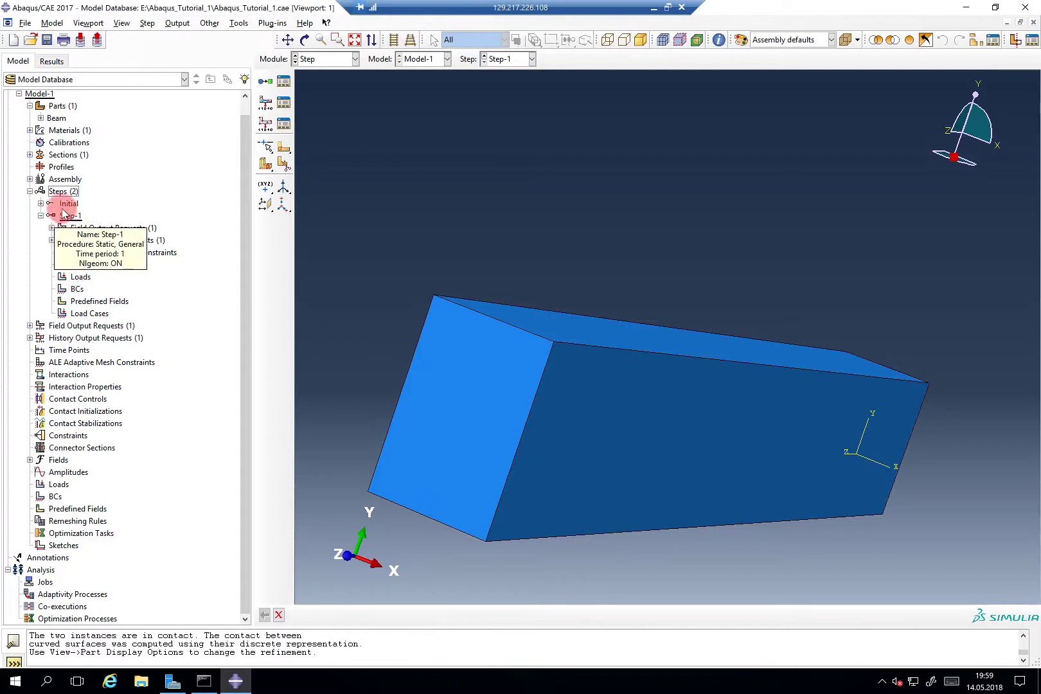
pyautogui.click(40, 216)
pyautogui.click(29, 206)
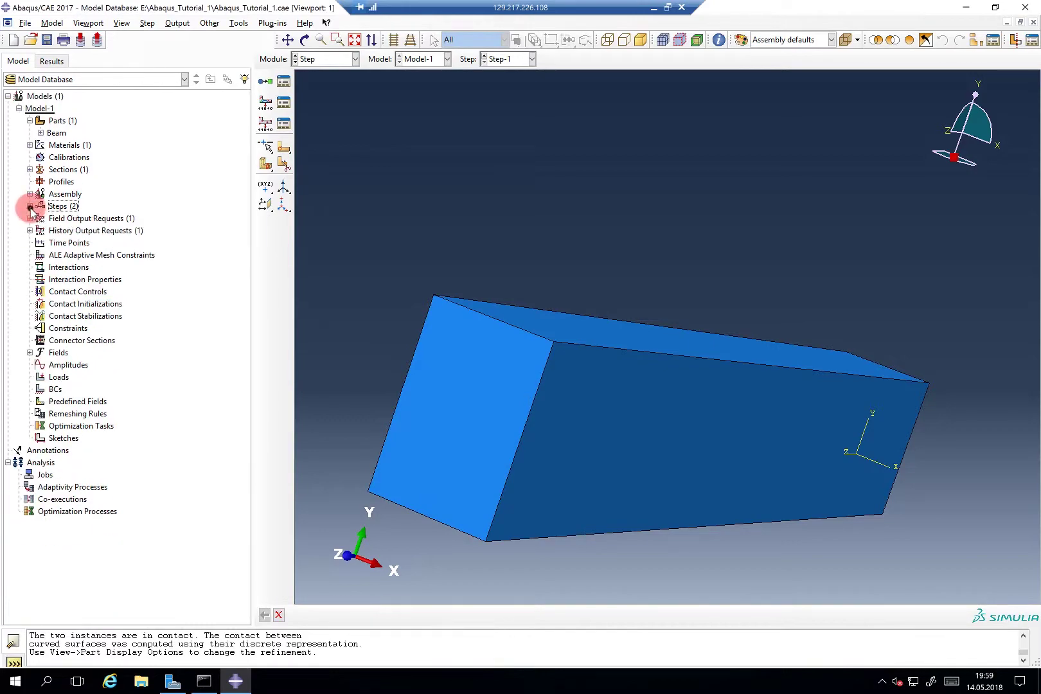